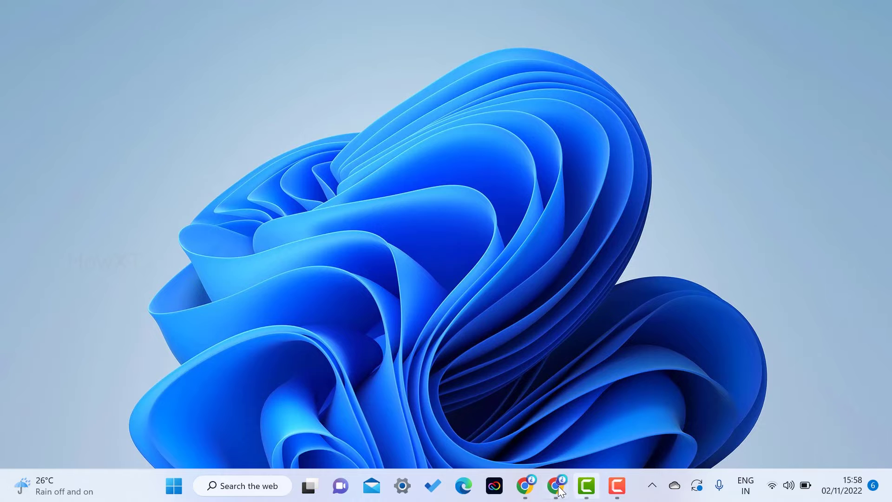
# Step: Restore the Documents spreadsheet and inspect B2, C2 and the =B2+C2 Total formula in D2
pyautogui.click(555, 486)
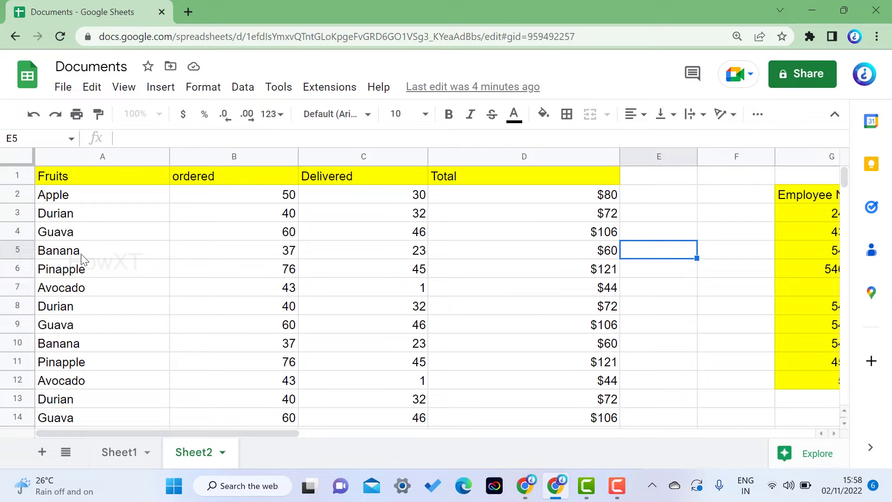
pyautogui.click(289, 199)
pyautogui.click(393, 198)
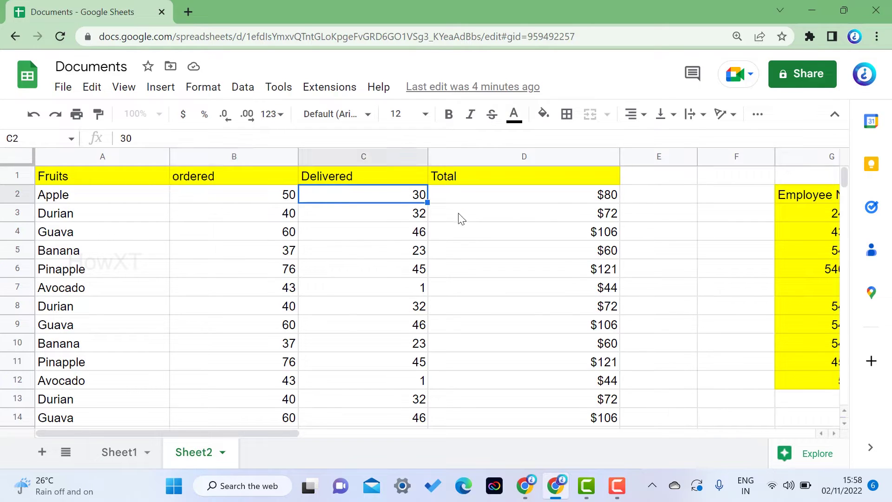
pyautogui.click(560, 204)
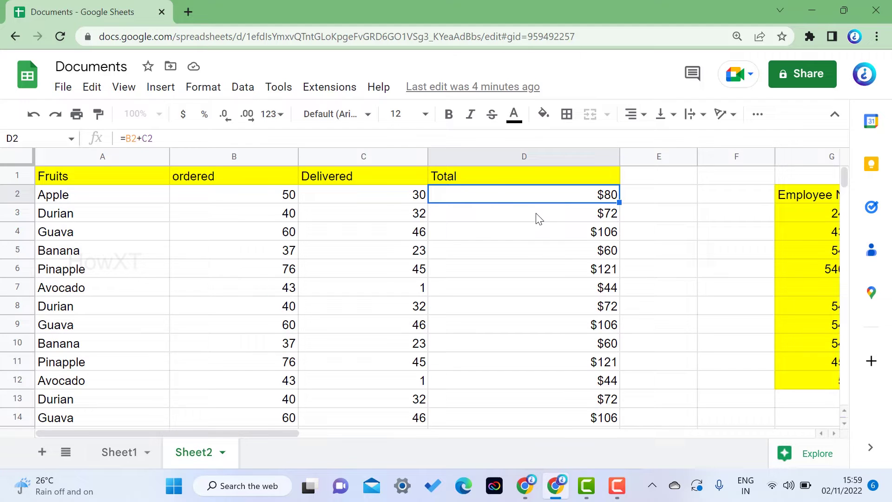
# Step: Select the Total cells D2:D47 and open the Custom currencies dialog from Format > Number
pyautogui.moveTo(512, 196); pyautogui.dragTo(573, 364)
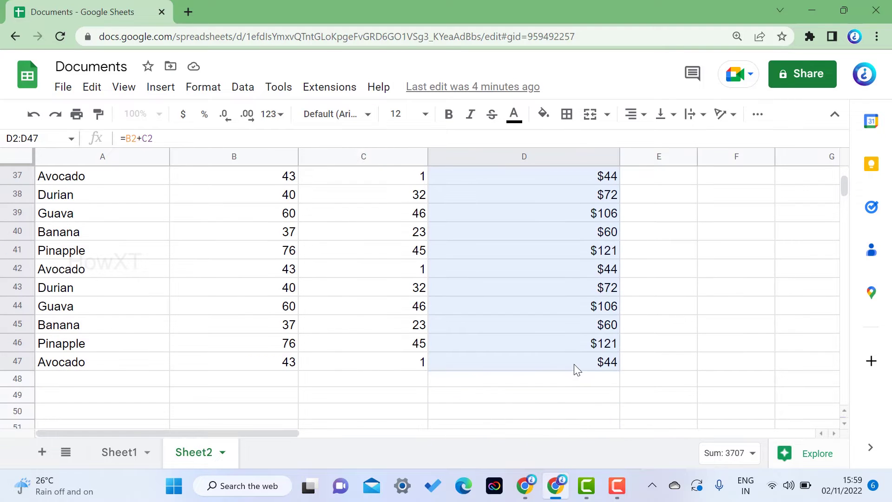
pyautogui.scroll(15, 549, 274)
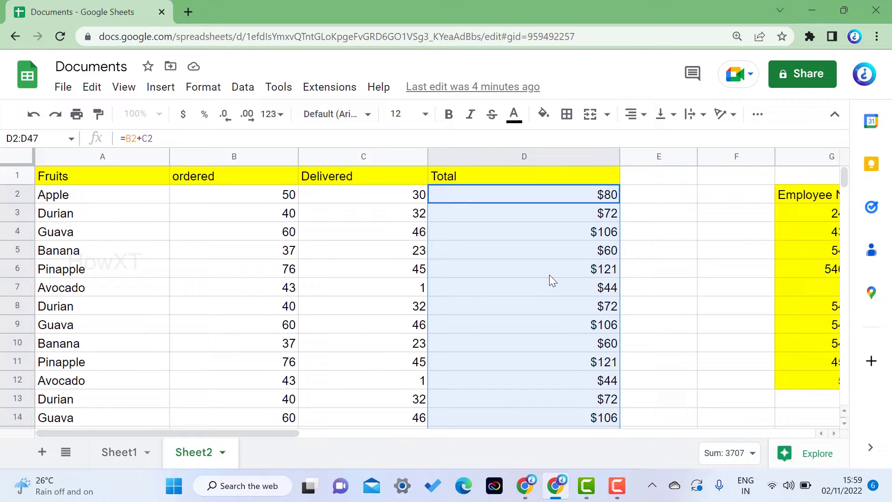
pyautogui.click(207, 88)
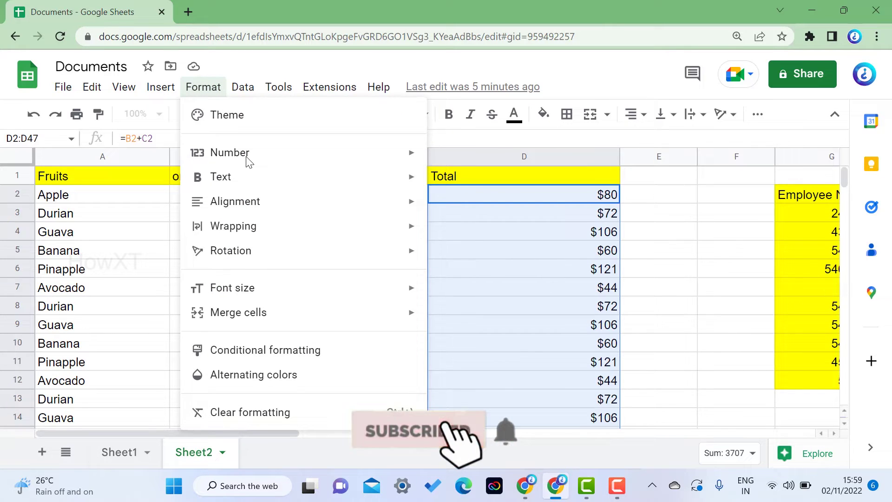
pyautogui.moveTo(246, 162)
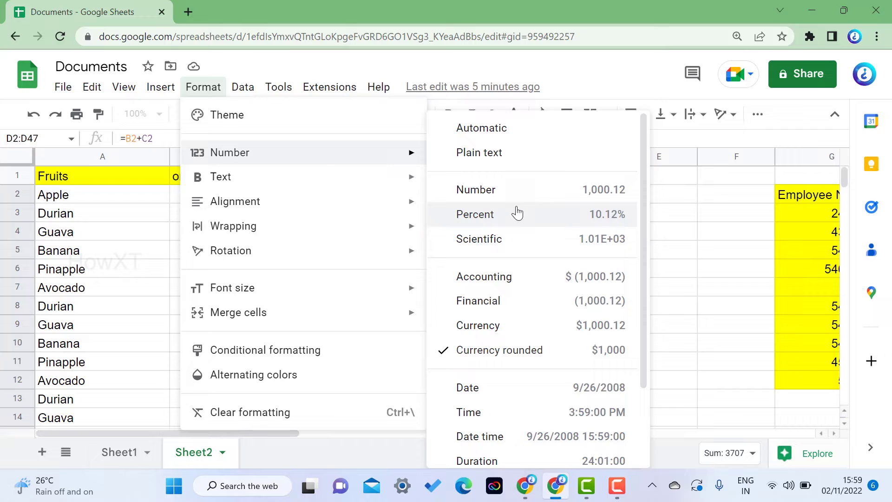
pyautogui.scroll(-2, 521, 327)
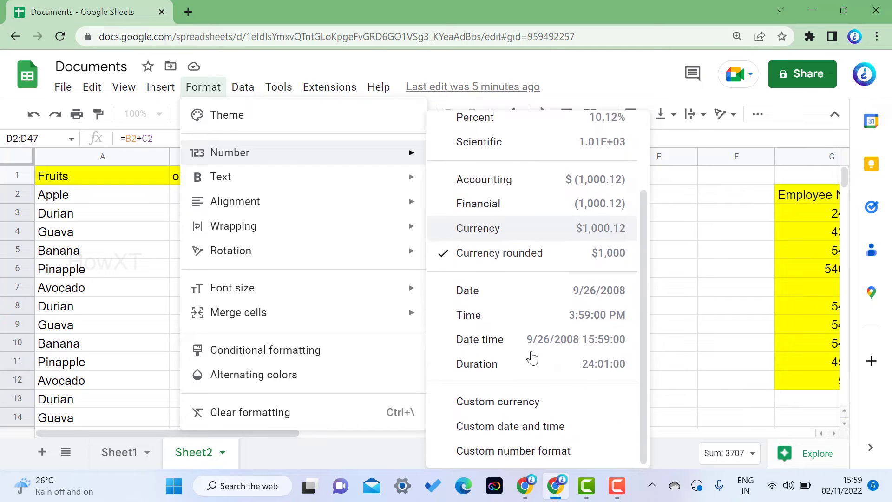
pyautogui.click(512, 408)
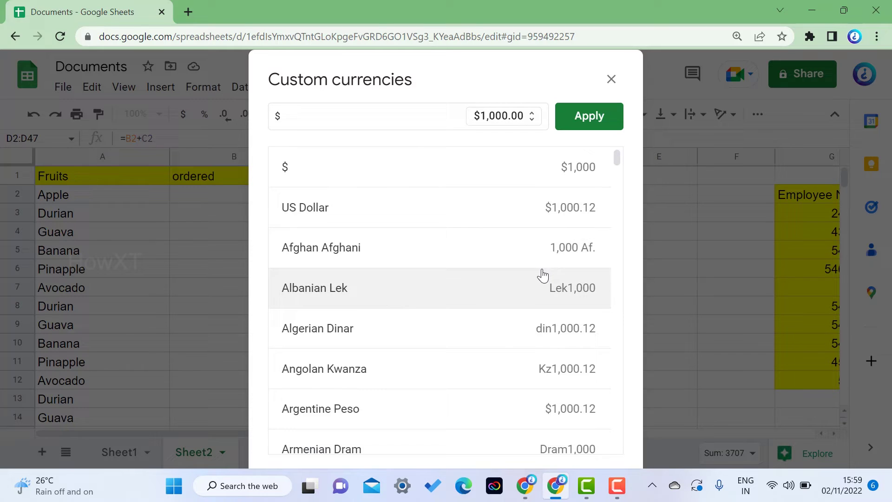
# Step: Apply the Euro currency format to D2:D47, so Apple's Total shows €80.00
pyautogui.scroll(-2, 348, 235)
pyautogui.scroll(-7, 361, 269)
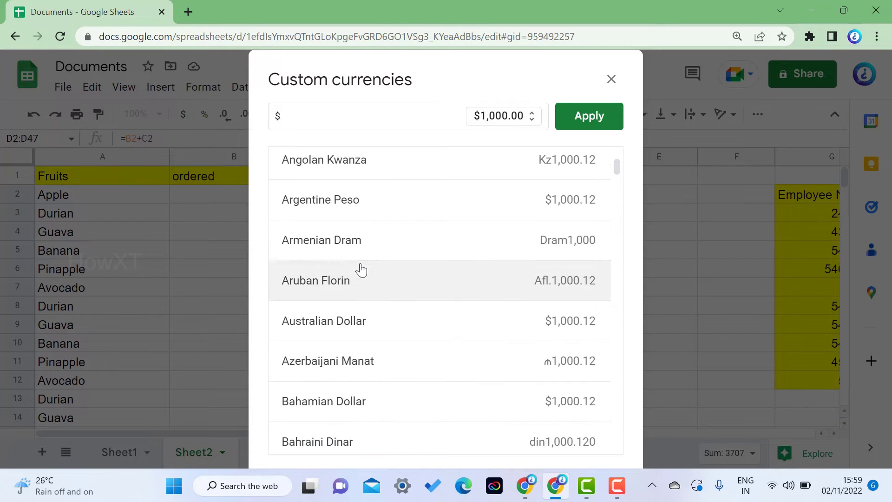
pyautogui.scroll(-8, 363, 235)
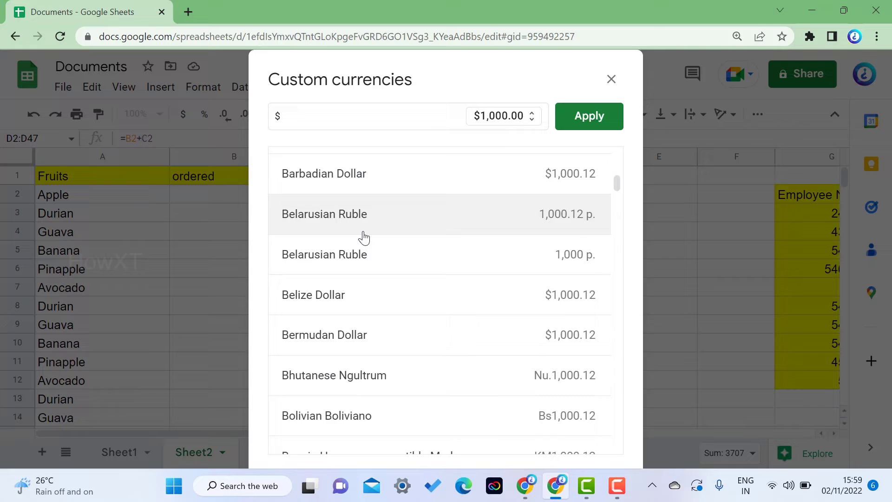
pyautogui.scroll(-16, 364, 251)
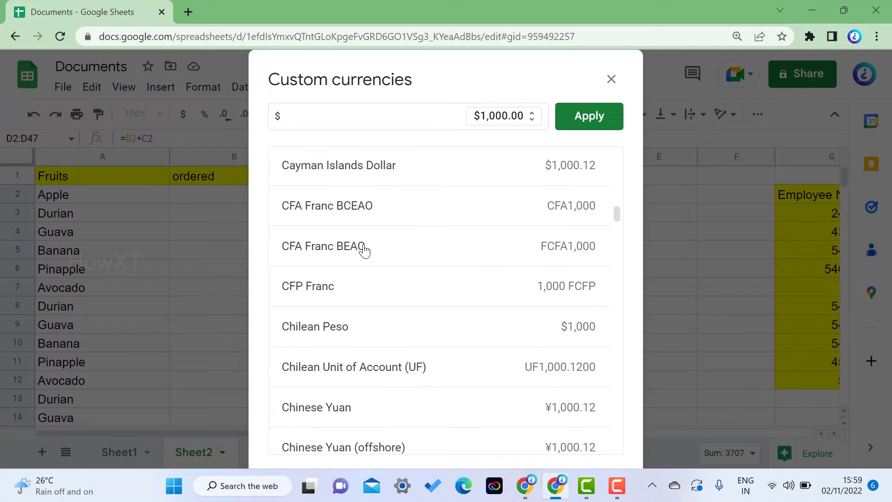
pyautogui.scroll(-15, 364, 251)
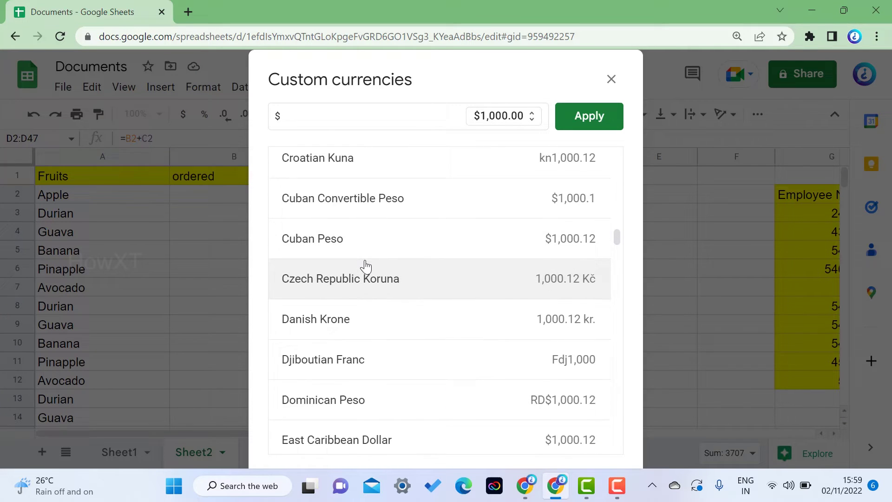
pyautogui.scroll(3, 366, 266)
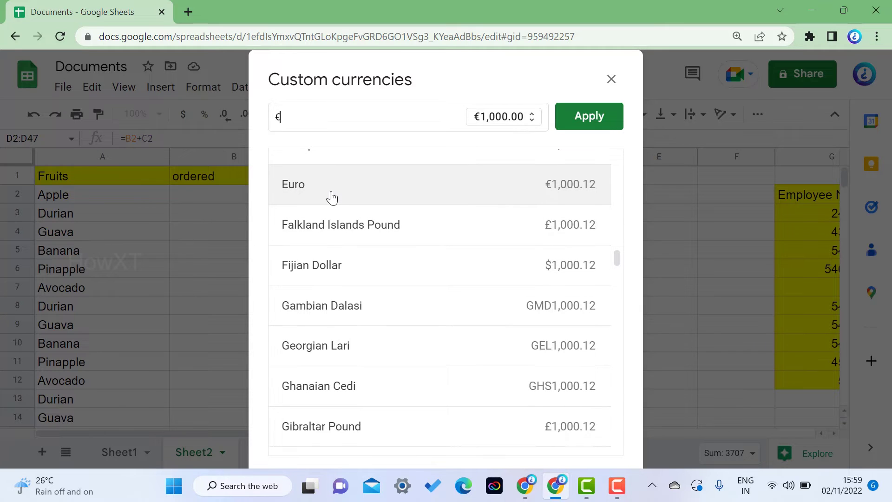
pyautogui.click(330, 197)
pyautogui.click(579, 120)
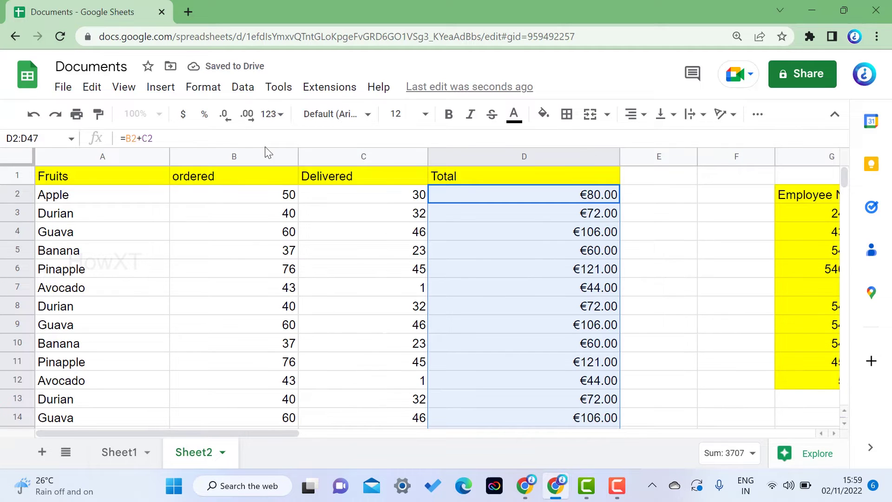
# Step: Reopen the Custom currencies dialog for the Total column D2:D47
pyautogui.click(195, 89)
pyautogui.moveTo(294, 152)
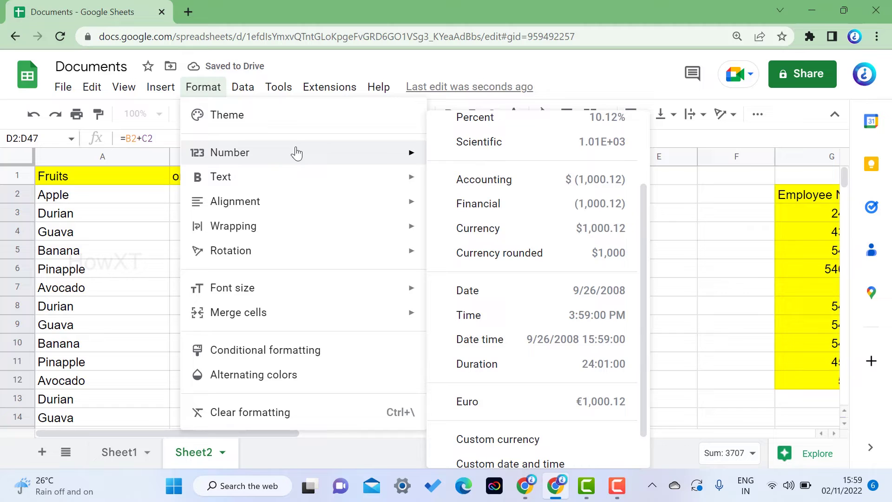
pyautogui.click(503, 442)
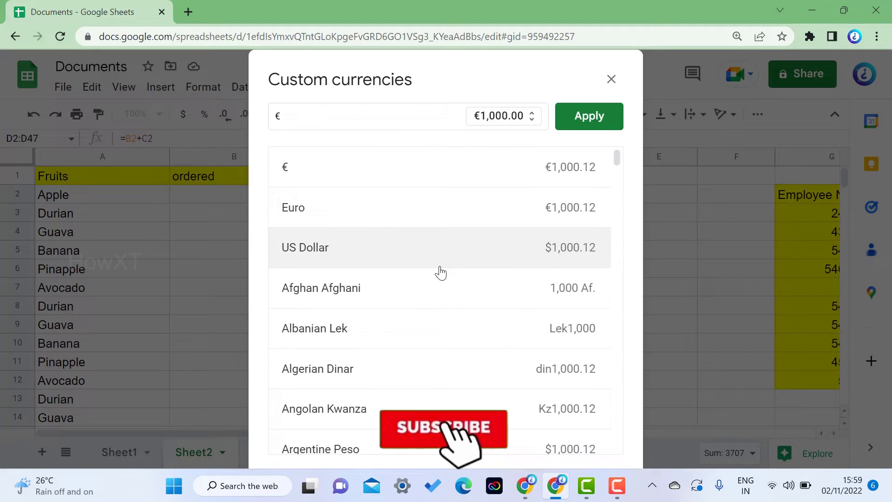
# Step: Switch the Total column to Indian Rupee format, showing ₹80.00 for Apple
pyautogui.scroll(-13, 420, 279)
pyautogui.scroll(-20, 422, 282)
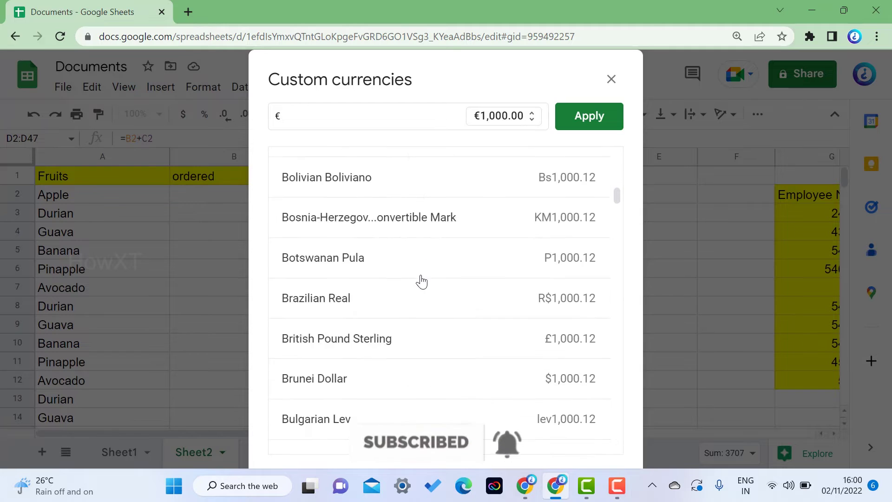
pyautogui.scroll(-20, 391, 319)
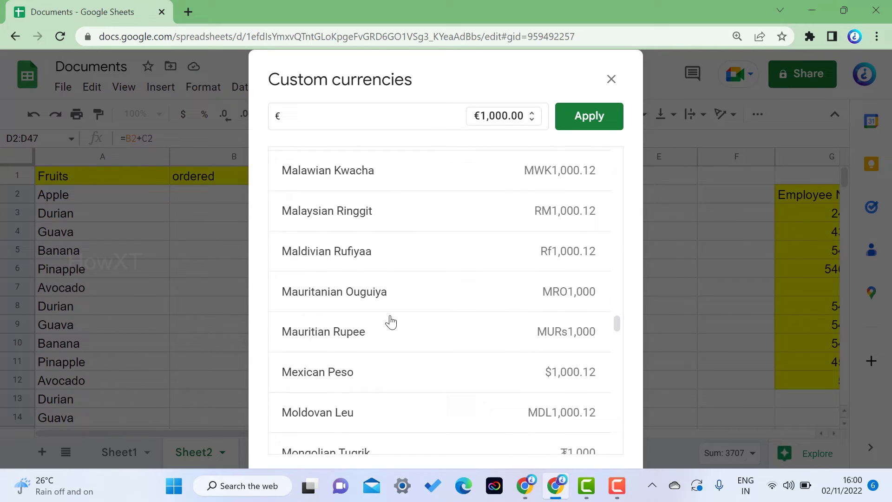
pyautogui.scroll(3, 390, 321)
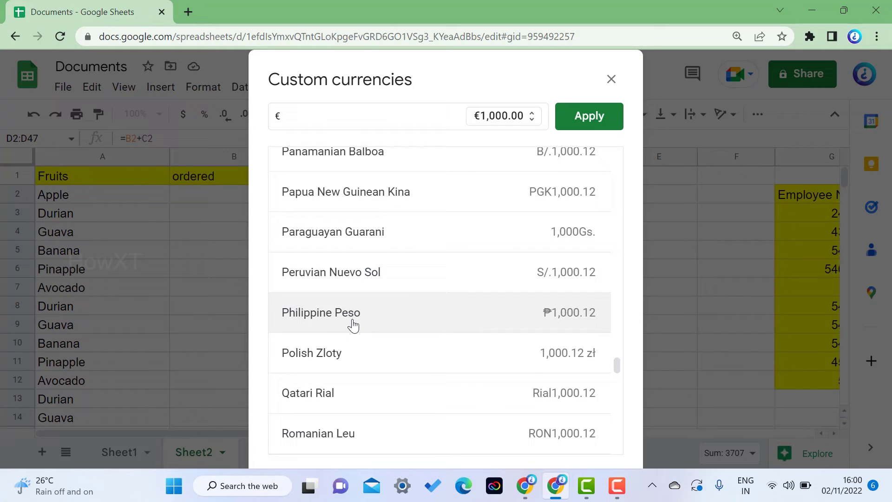
pyautogui.scroll(-16, 348, 316)
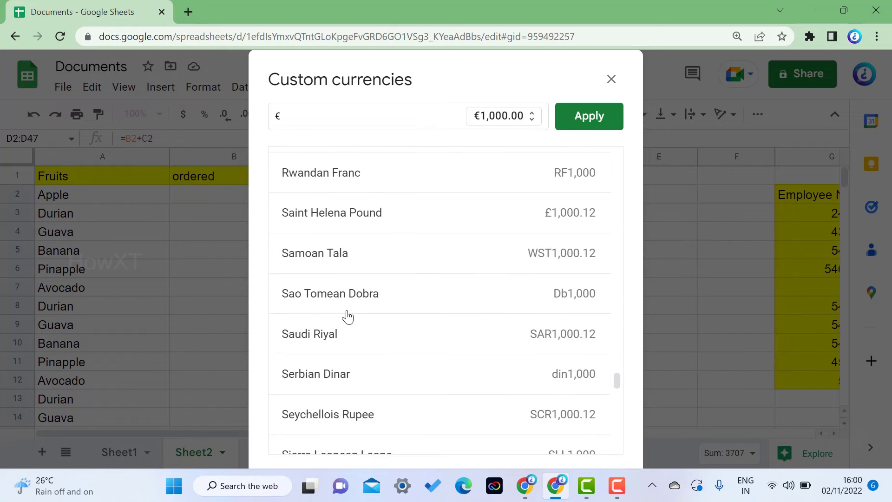
pyautogui.scroll(-12, 348, 316)
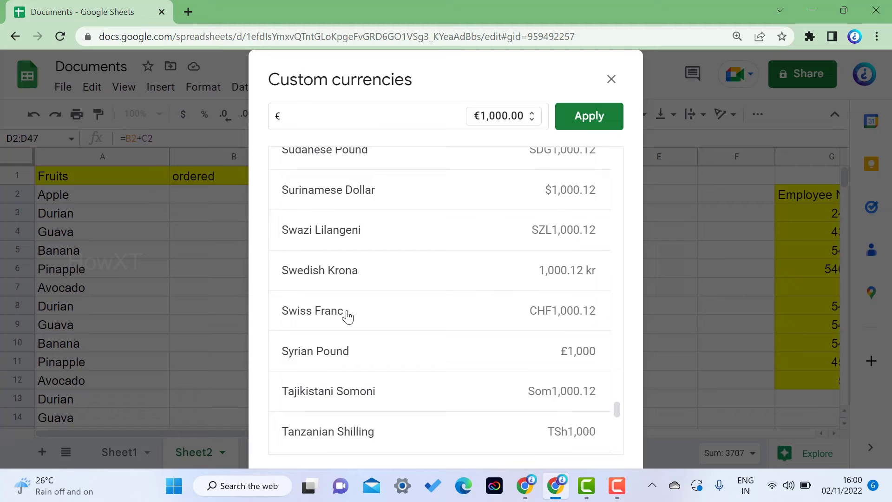
pyautogui.scroll(-6, 348, 317)
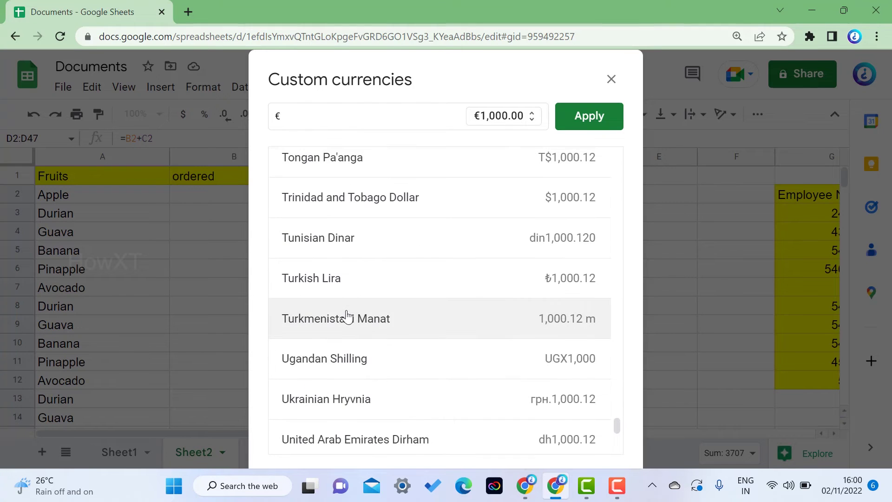
pyautogui.scroll(-5, 348, 317)
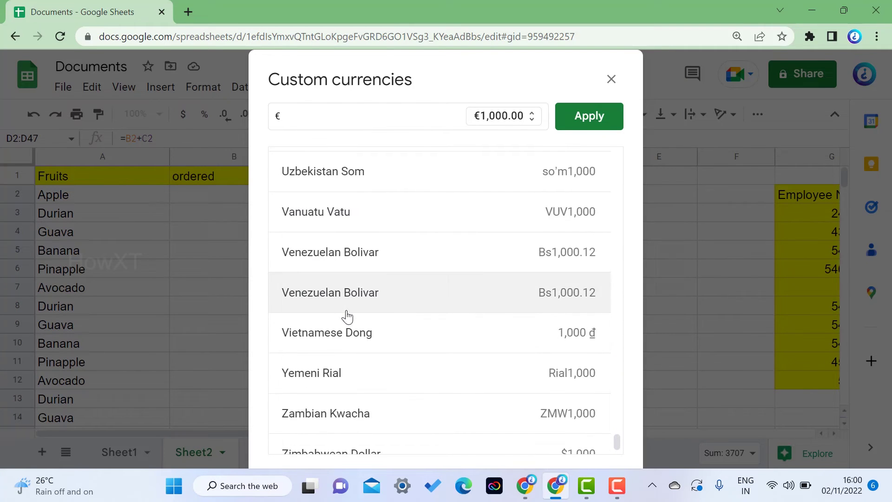
pyautogui.scroll(20, 347, 316)
pyautogui.scroll(15, 347, 316)
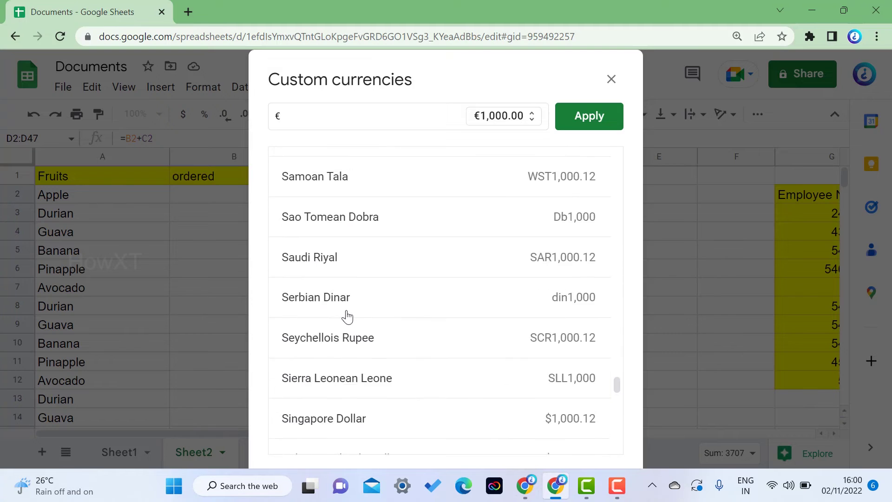
pyautogui.scroll(15, 348, 317)
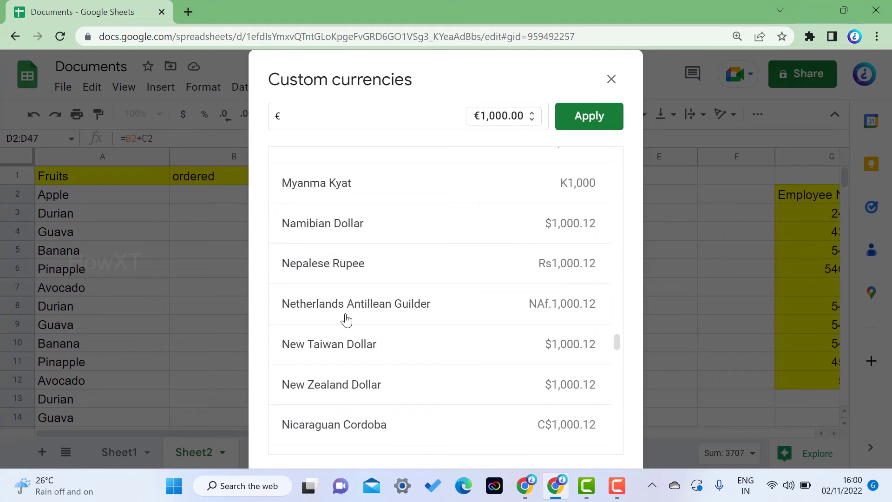
pyautogui.scroll(10, 346, 319)
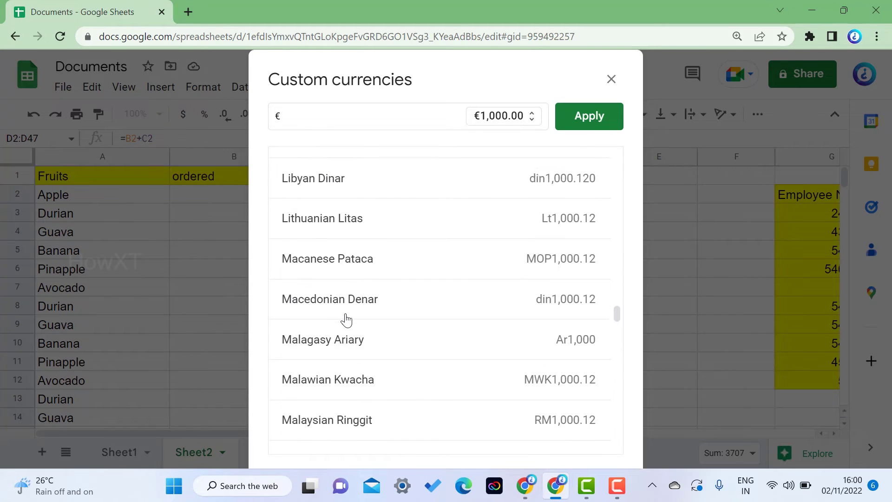
pyautogui.scroll(10, 347, 321)
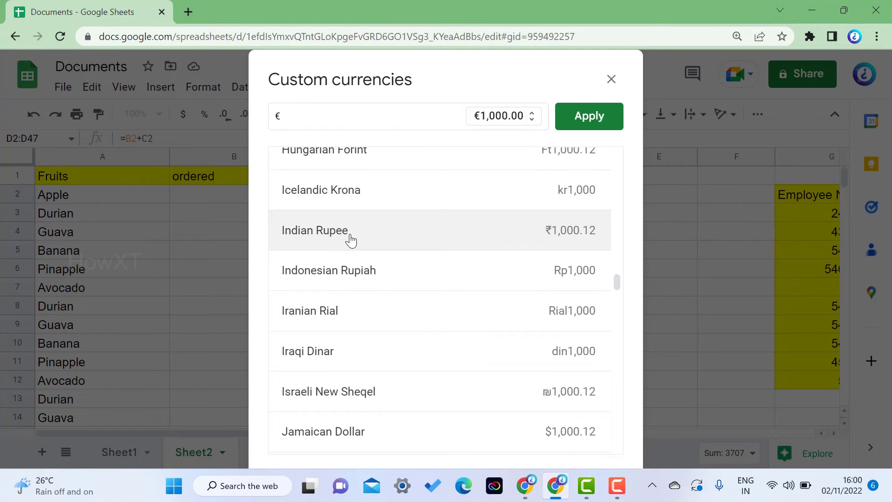
pyautogui.click(351, 239)
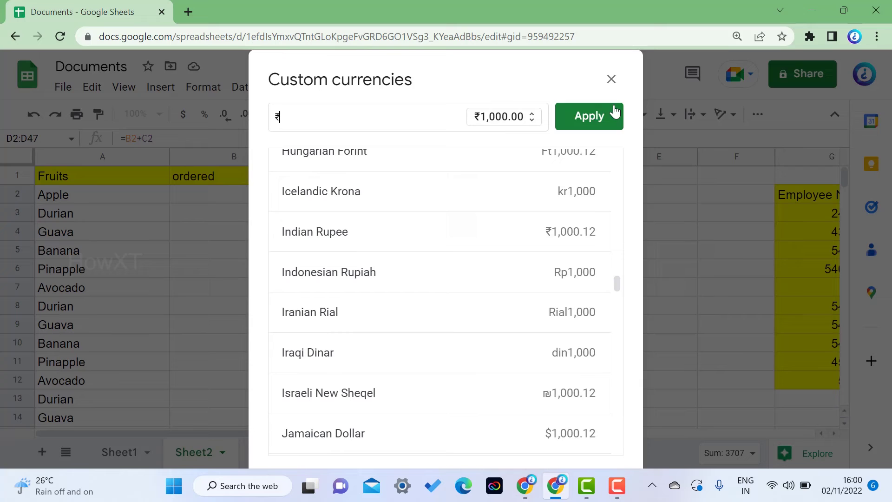
pyautogui.click(594, 119)
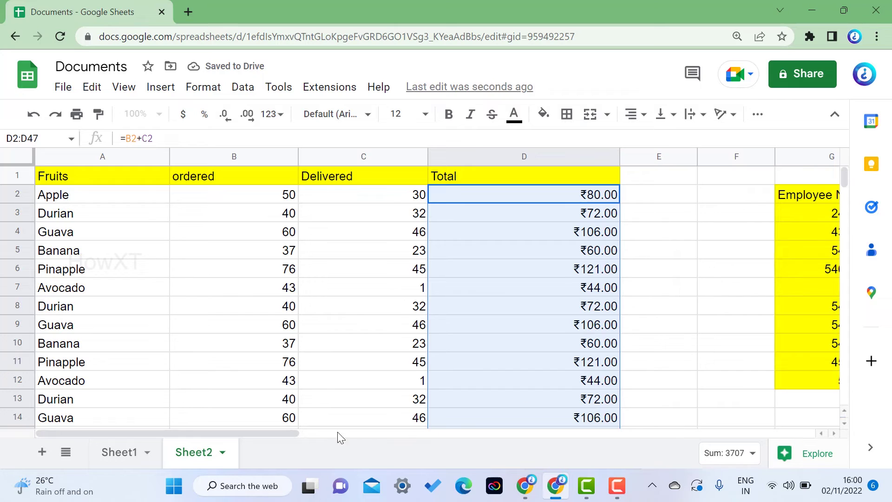
# Step: Scroll right to the employee table and select the November-to-Total salaries I3:K12
pyautogui.moveTo(267, 434); pyautogui.dragTo(509, 440)
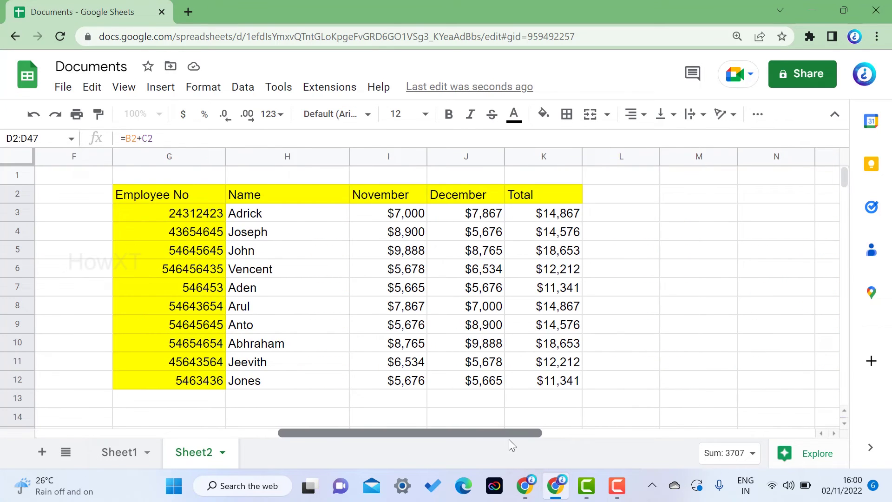
pyautogui.moveTo(384, 216); pyautogui.dragTo(568, 390)
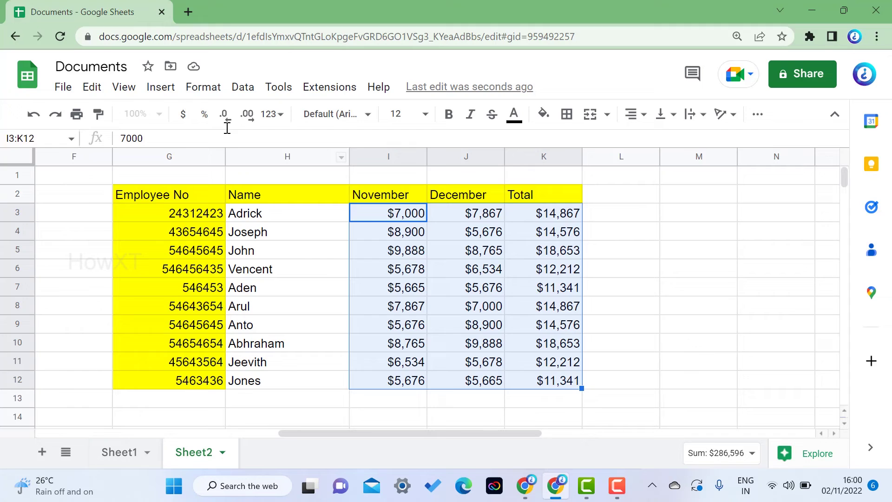
# Step: Apply the Iraqi Dinar custom currency to I3:K12, e.g. din7,000 and din14,867
pyautogui.click(204, 87)
pyautogui.moveTo(347, 146)
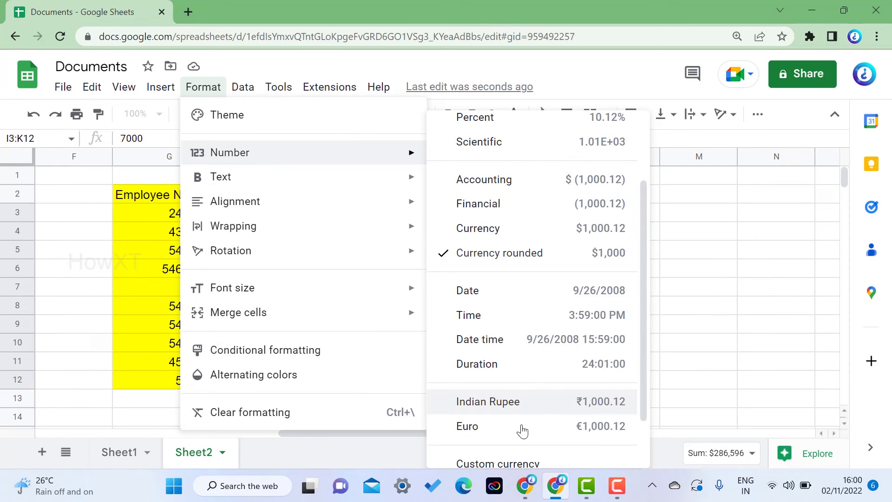
pyautogui.click(512, 462)
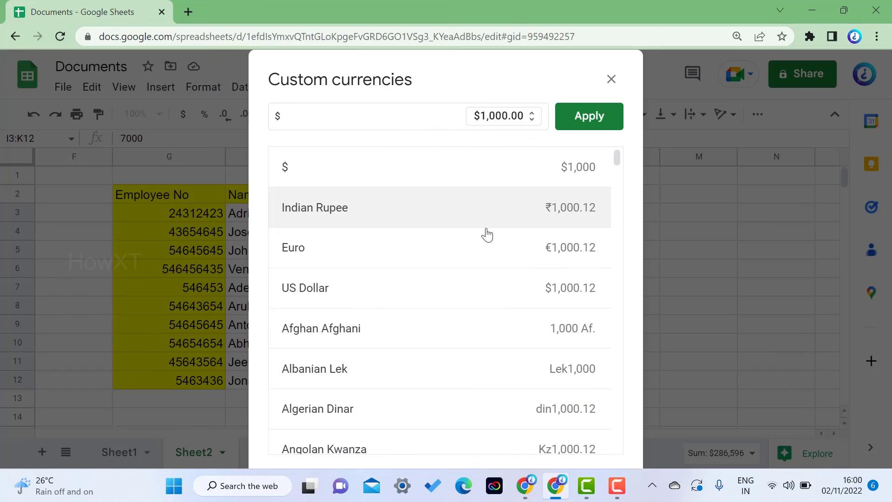
pyautogui.scroll(-15, 490, 255)
pyautogui.scroll(-20, 493, 276)
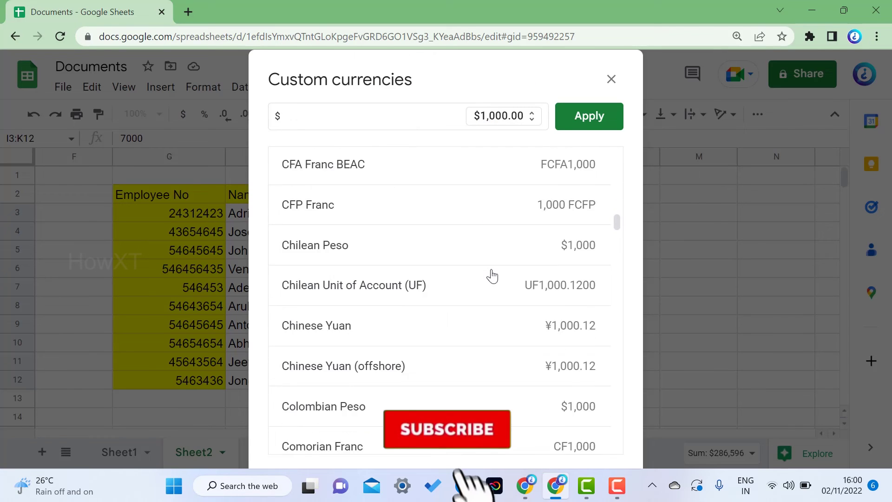
pyautogui.scroll(-9, 492, 278)
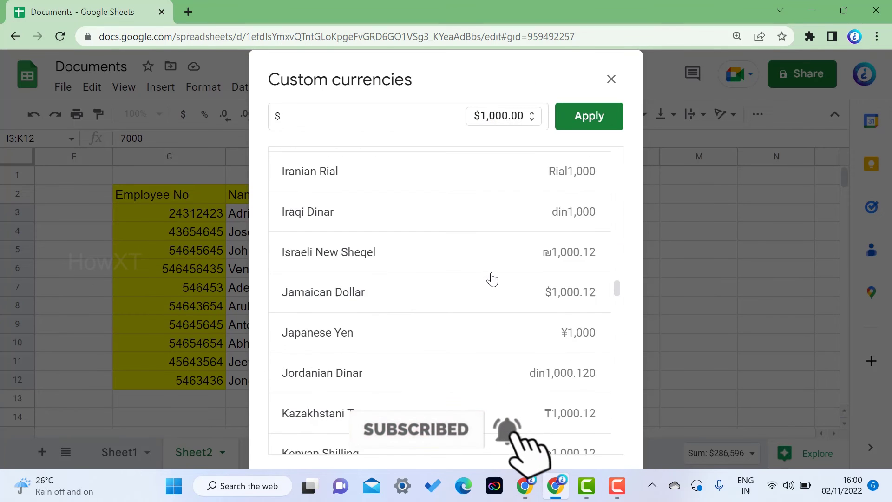
pyautogui.click(450, 216)
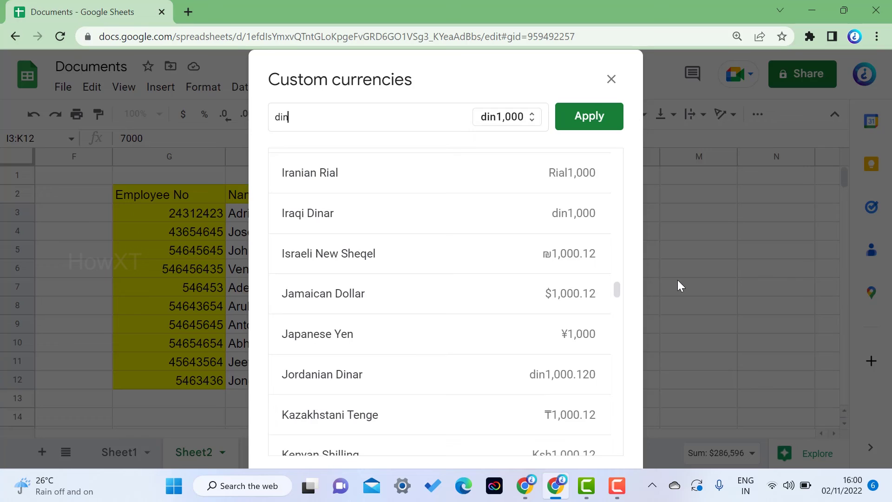
pyautogui.click(605, 125)
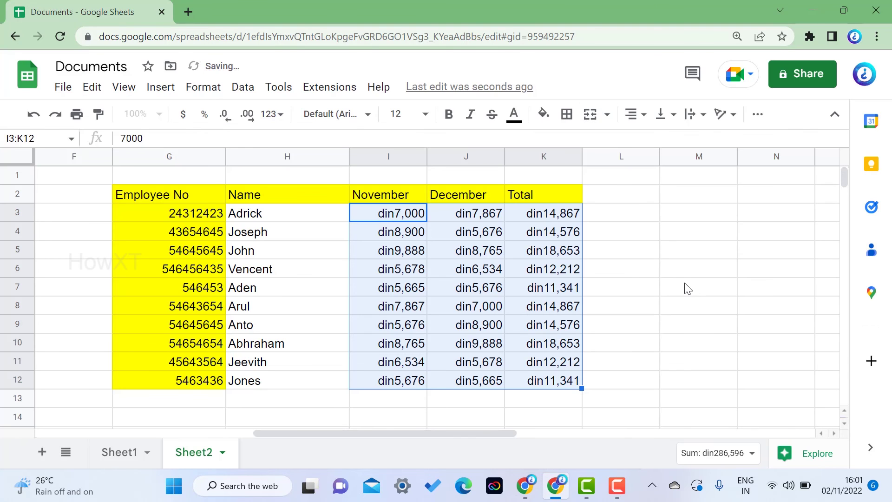